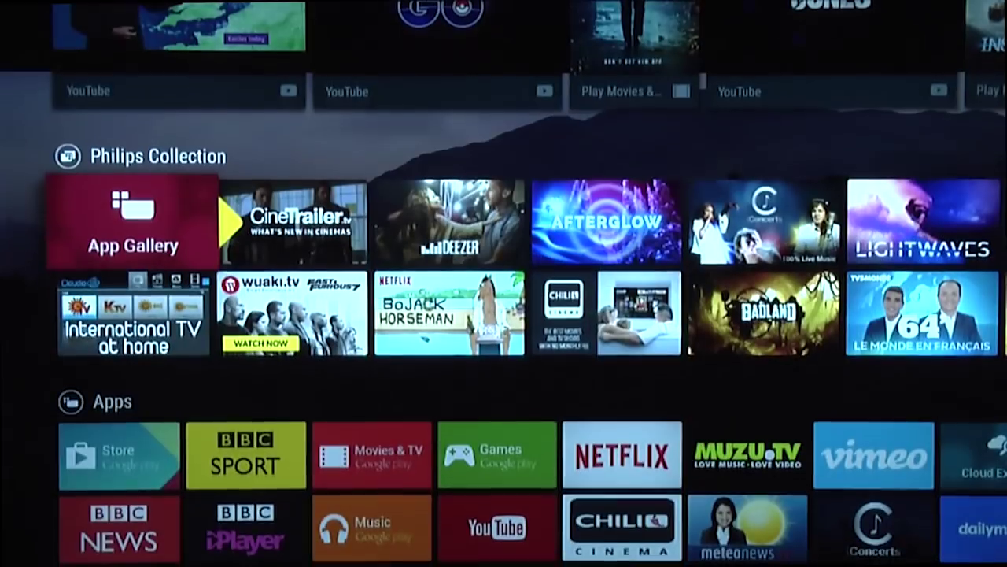
Open the TV's Picture settings from the home screen and examine the available Picture Style presets
{"action": "key", "text": "Down"}
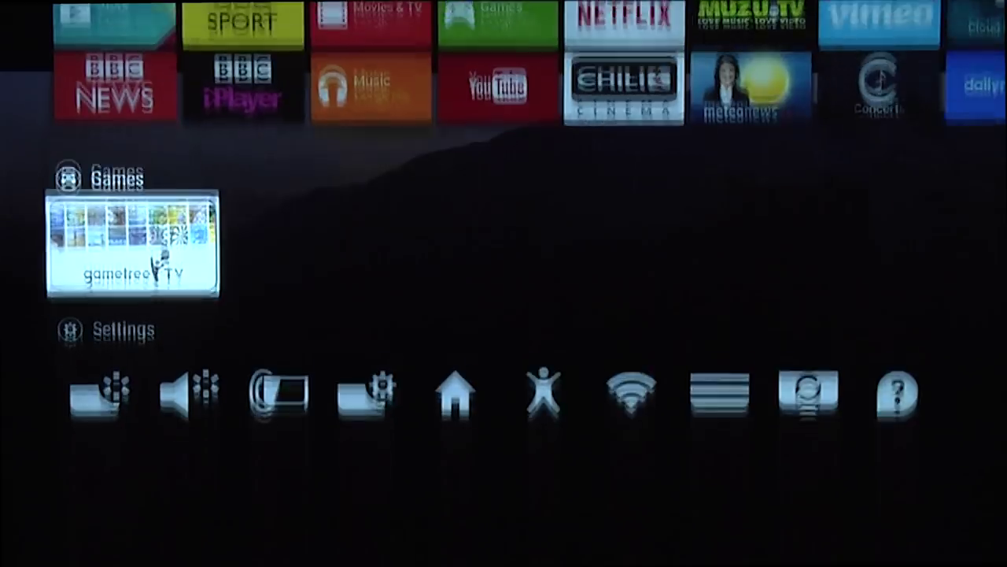
{"action": "key", "text": "Down"}
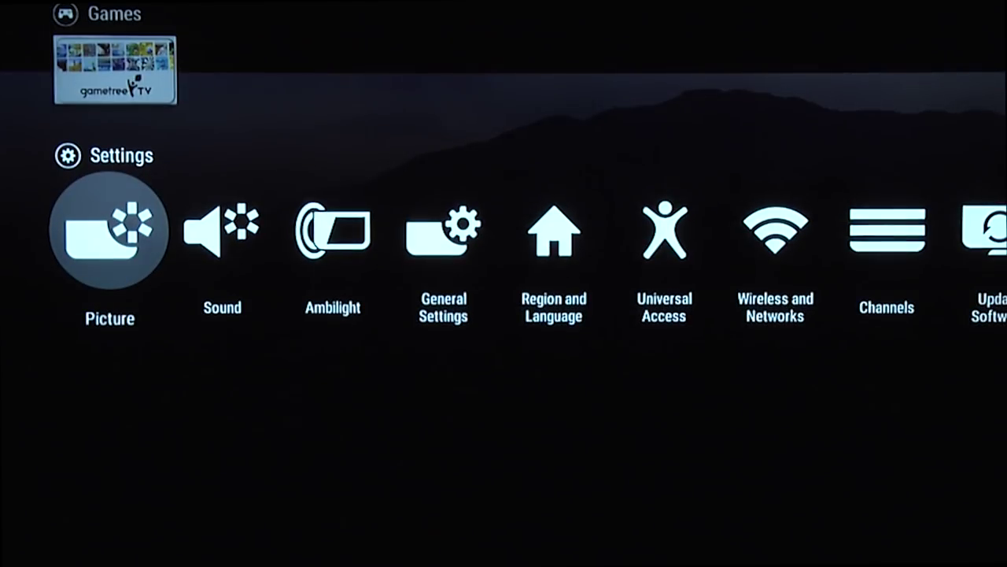
{"action": "key", "text": "Return"}
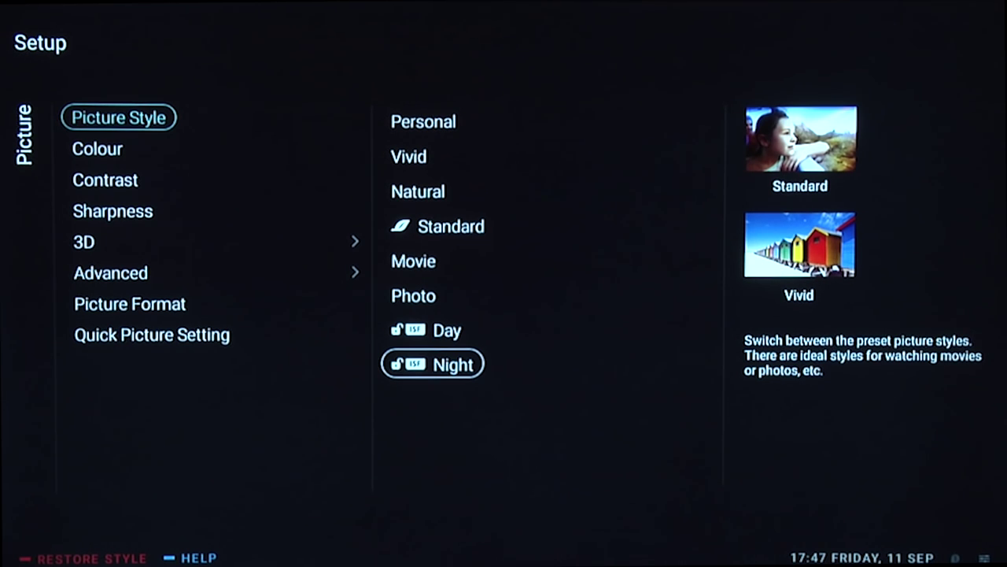
{"action": "key", "text": "Right"}
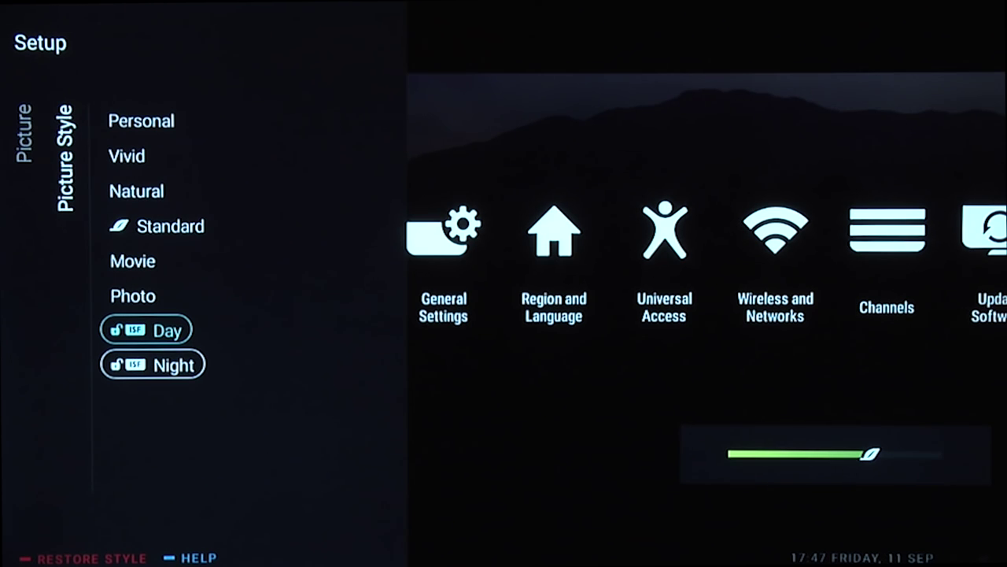
{"action": "key", "text": "Left"}
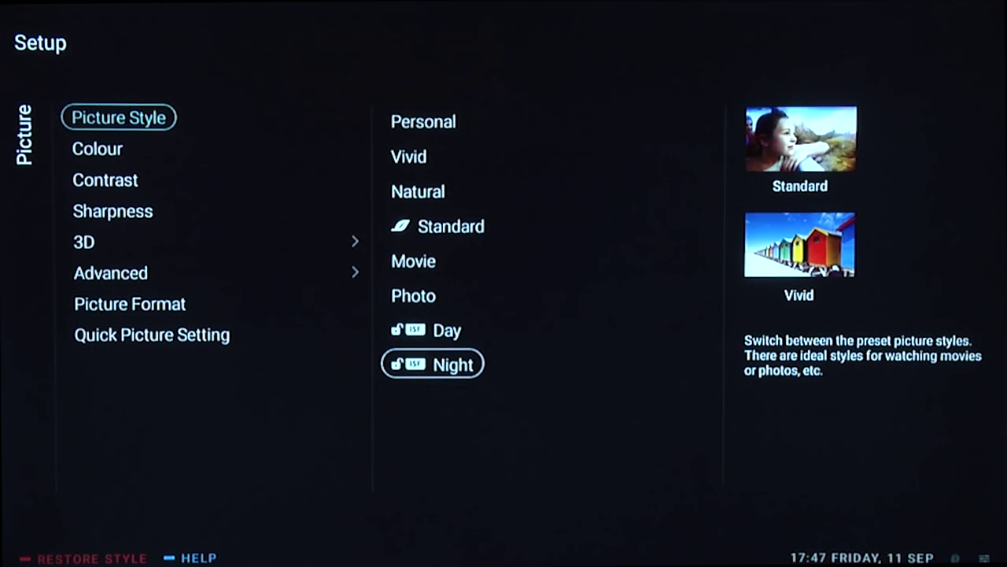
Review the basic Colour, Contrast and Sharpness levels in the Picture settings
{"action": "key", "text": "Down"}
{"action": "key", "text": "Right"}
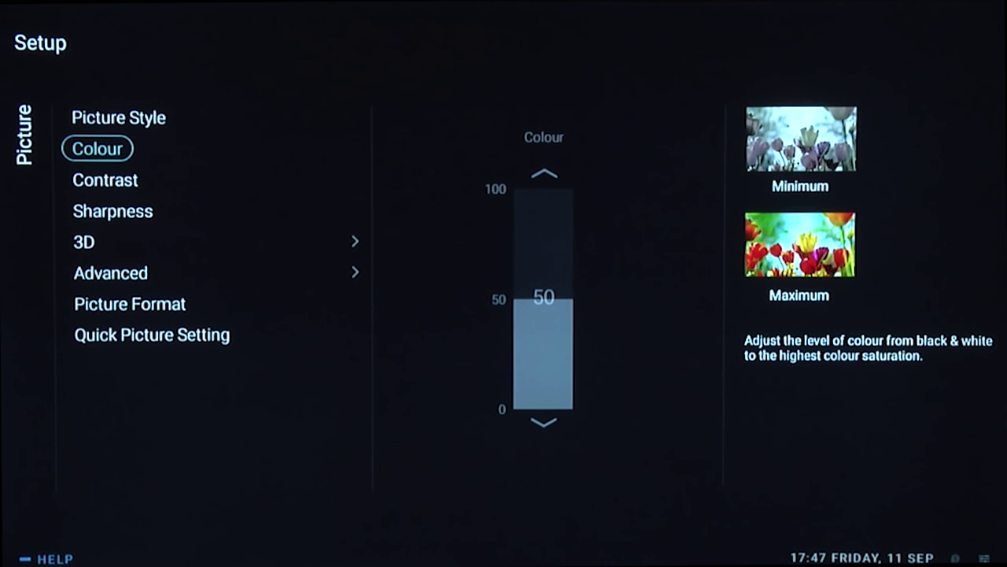
{"action": "key", "text": "Down"}
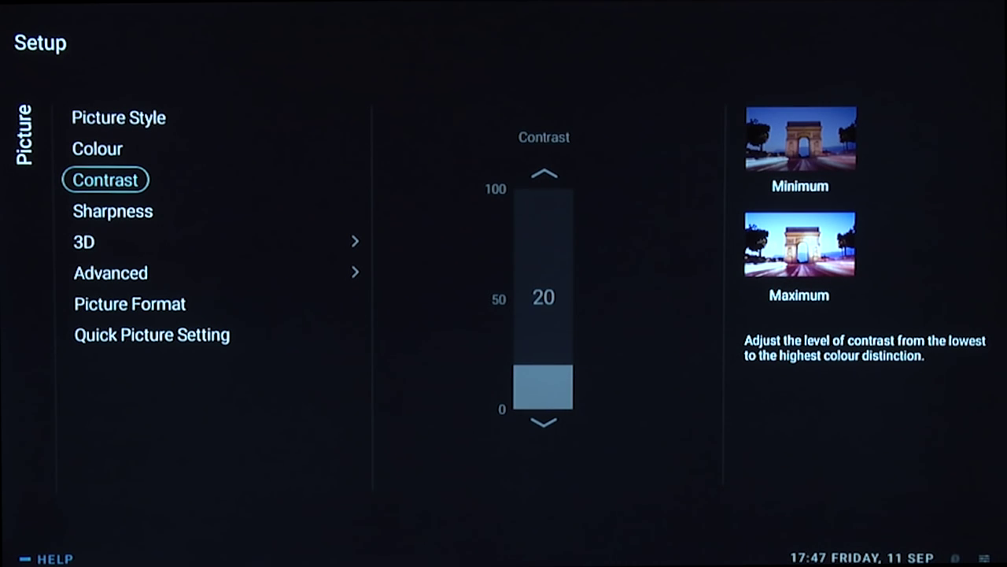
{"action": "key", "text": "Right"}
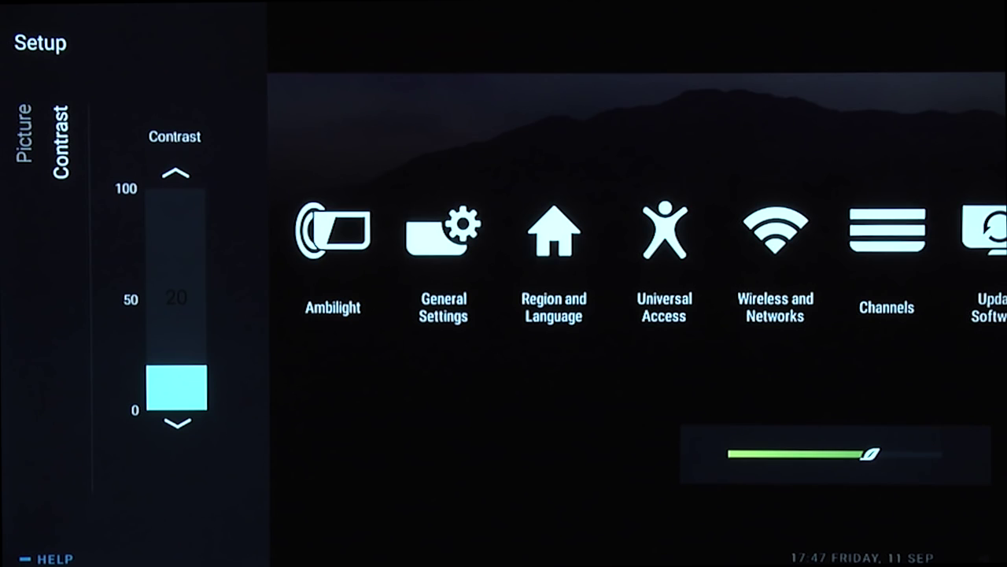
{"action": "key", "text": "Left"}
{"action": "key", "text": "Down"}
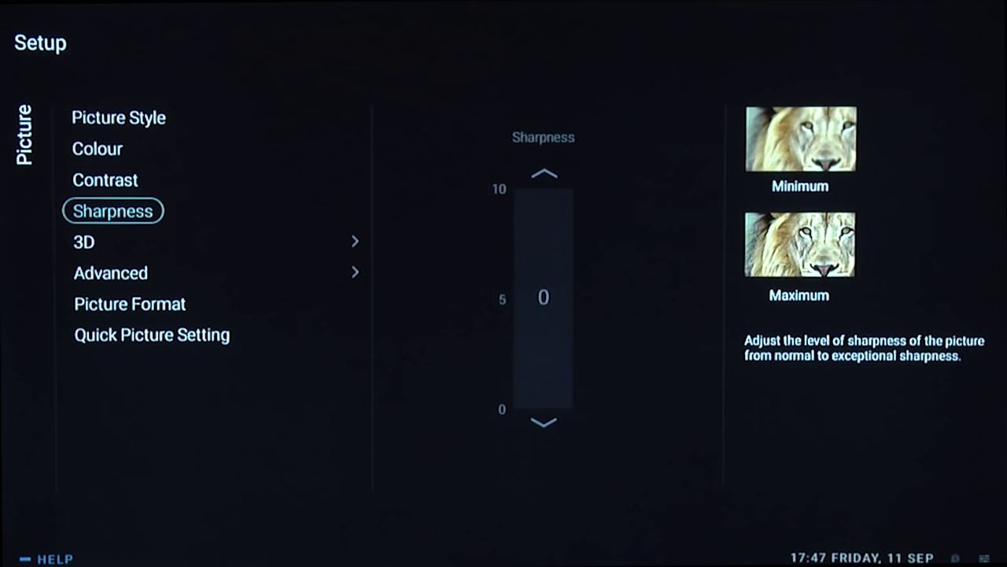
Open Picture Format, examine its screen-fitting options, and return to the Picture settings
{"action": "key", "text": "Down"}
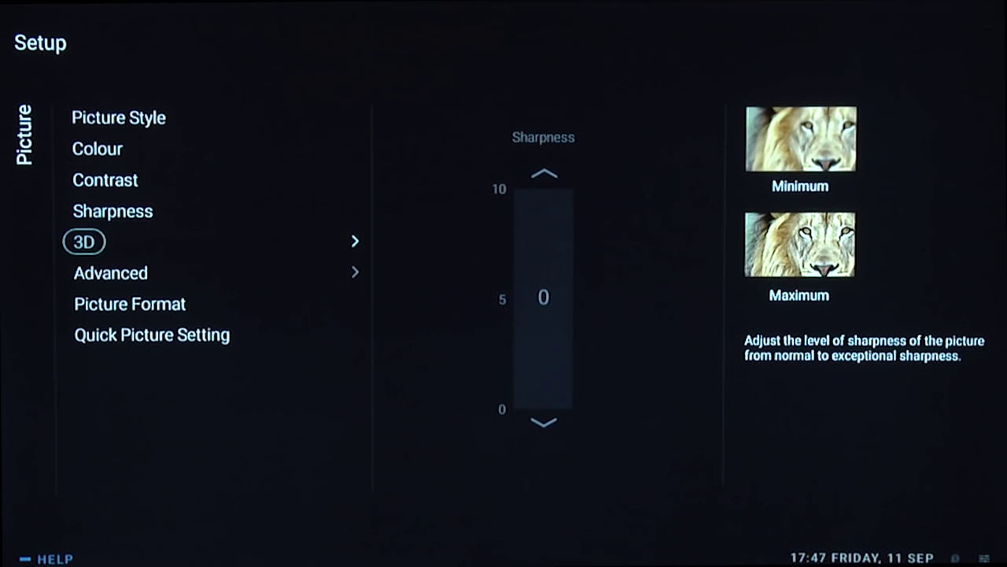
{"action": "key", "text": "Down"}
{"action": "key", "text": "Down"}
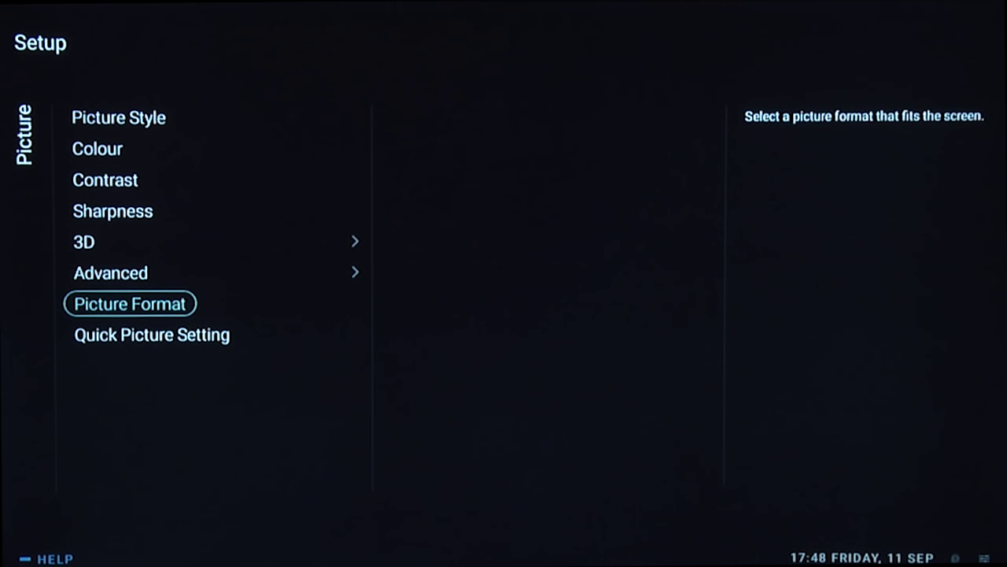
{"action": "key", "text": "Return"}
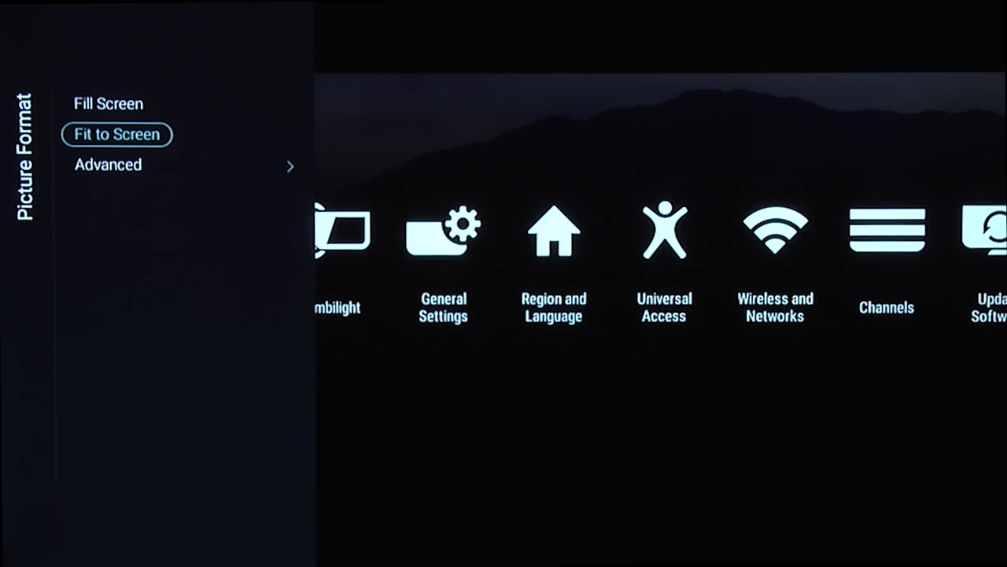
{"action": "key", "text": "Return"}
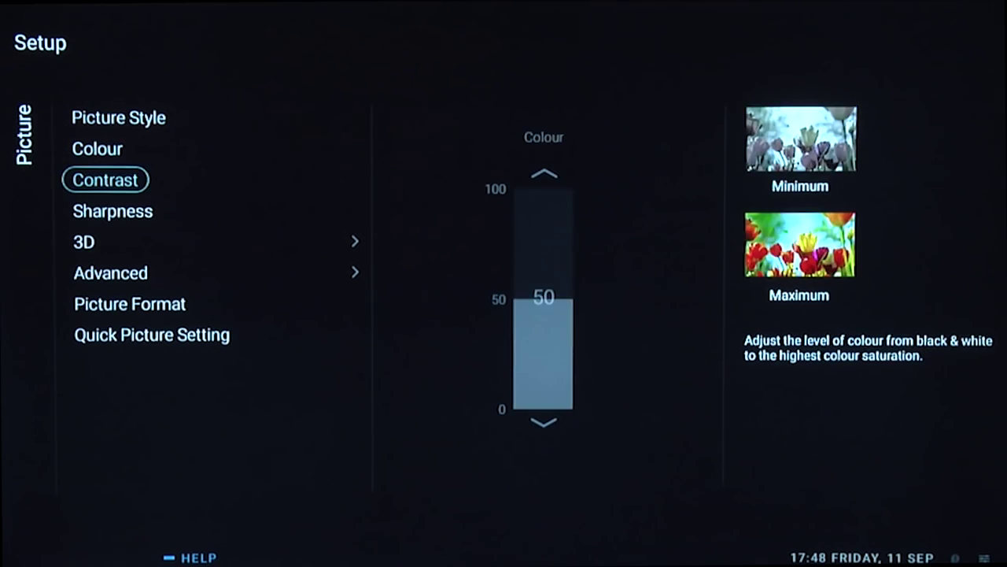
Open the Advanced picture settings and examine the Colour Temperature presets within the Colour group
{"action": "key", "text": "Right"}
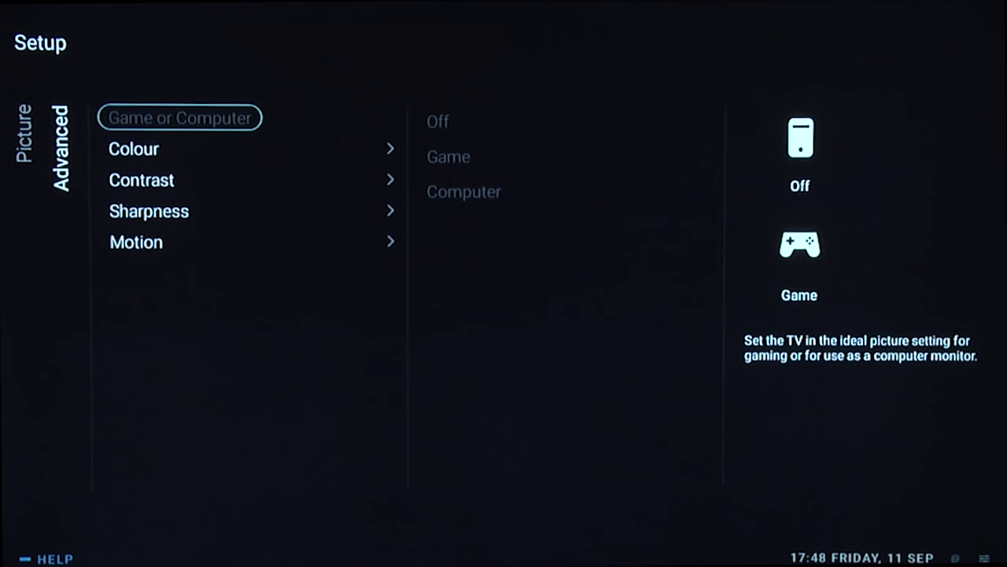
{"action": "key", "text": "Down"}
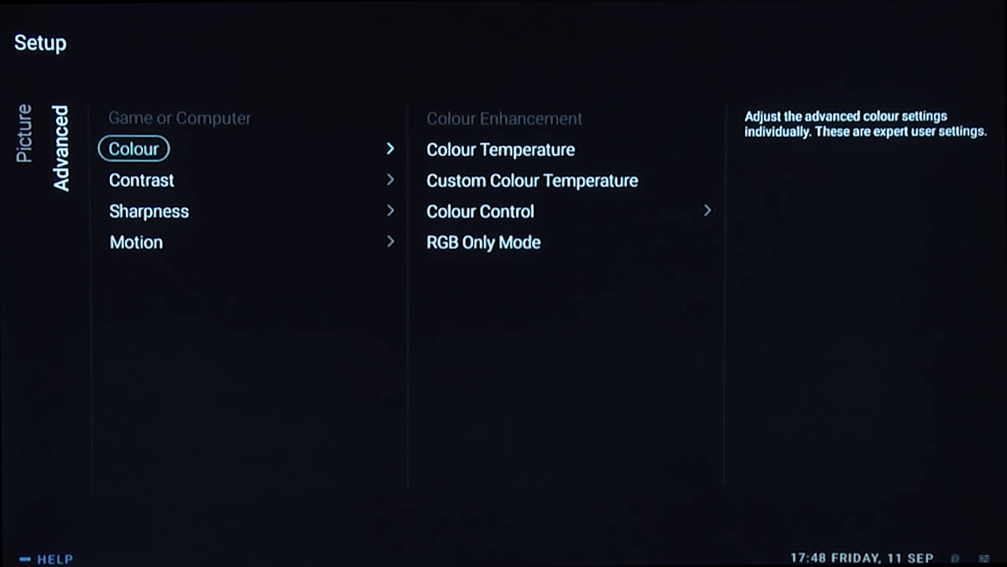
{"action": "key", "text": "Right"}
{"action": "key", "text": "Down"}
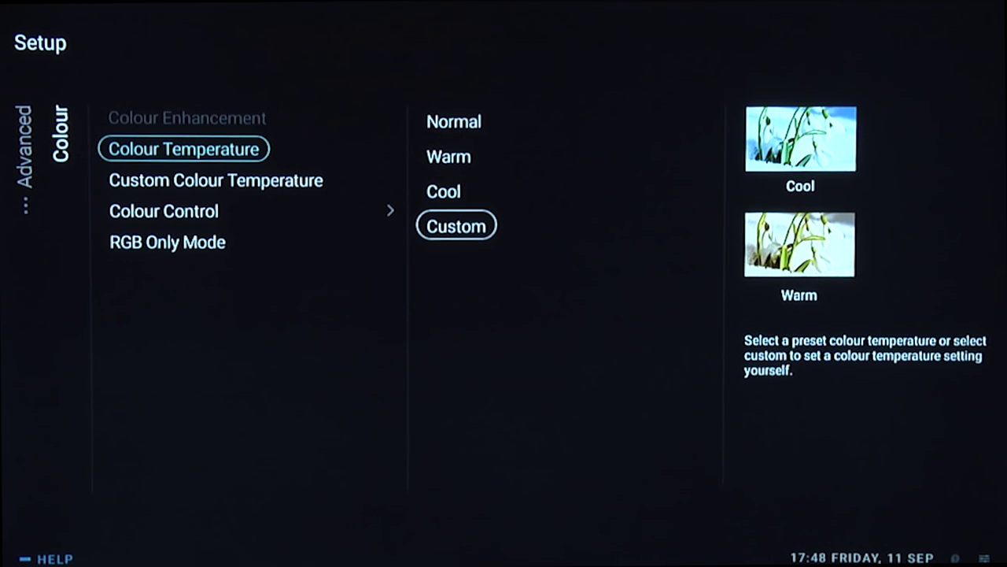
{"action": "key", "text": "Right"}
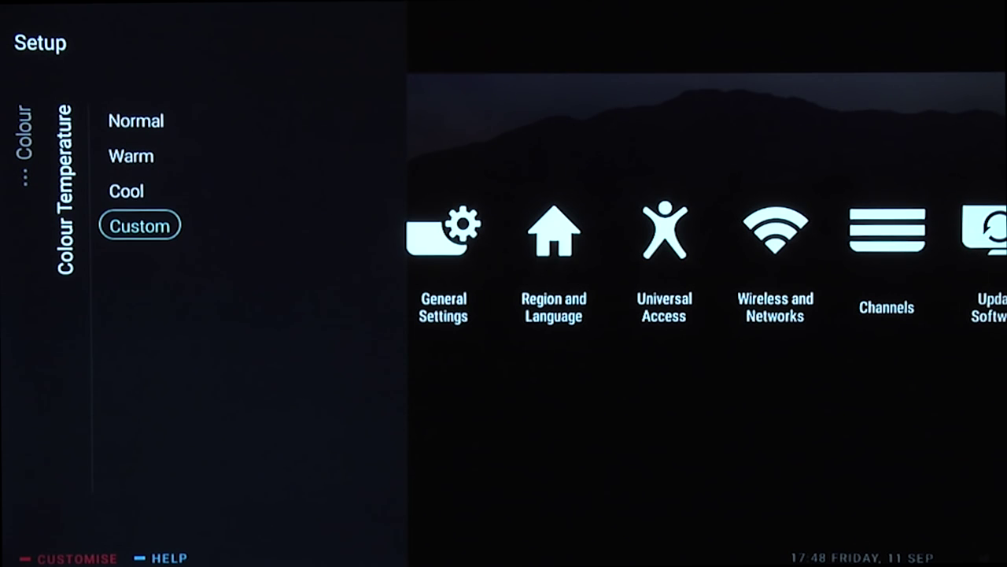
{"action": "key", "text": "Left"}
{"action": "key", "text": "Up"}
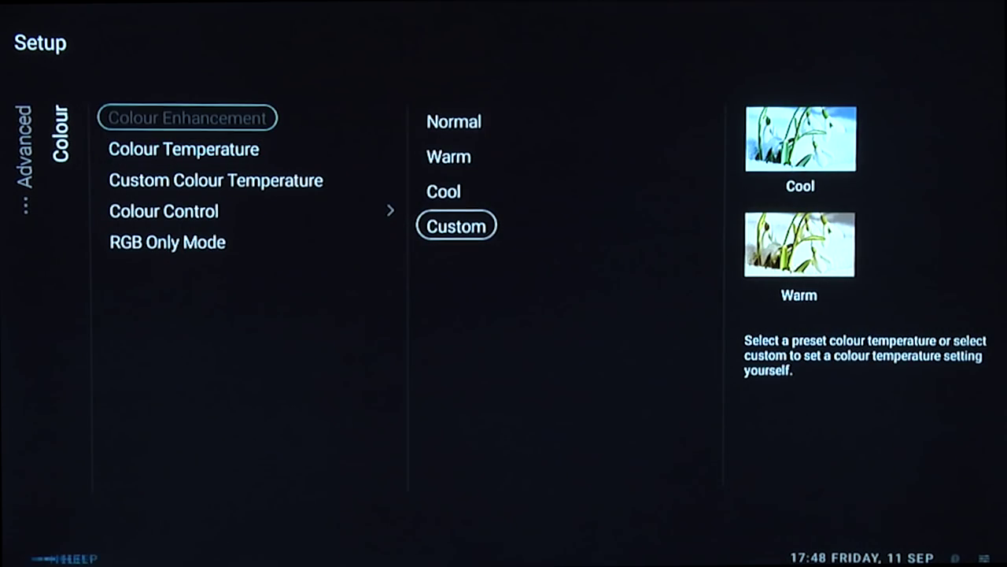
Examine each red, green and blue WP and BL level under Custom Colour Temperature, plus the Colour Control options
{"action": "key", "text": "Down"}
{"action": "key", "text": "Down"}
{"action": "key", "text": "Right"}
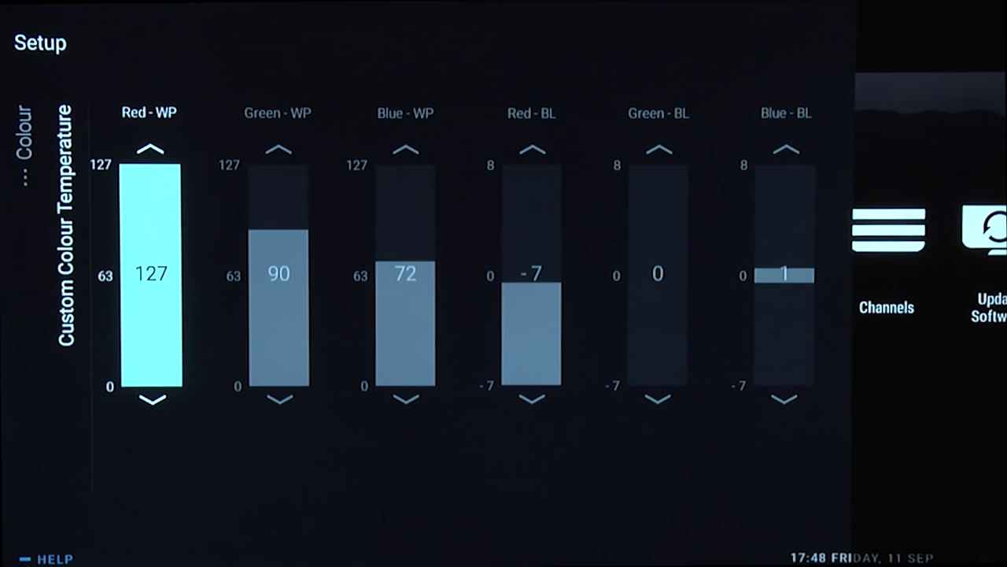
{"action": "key", "text": "Right"}
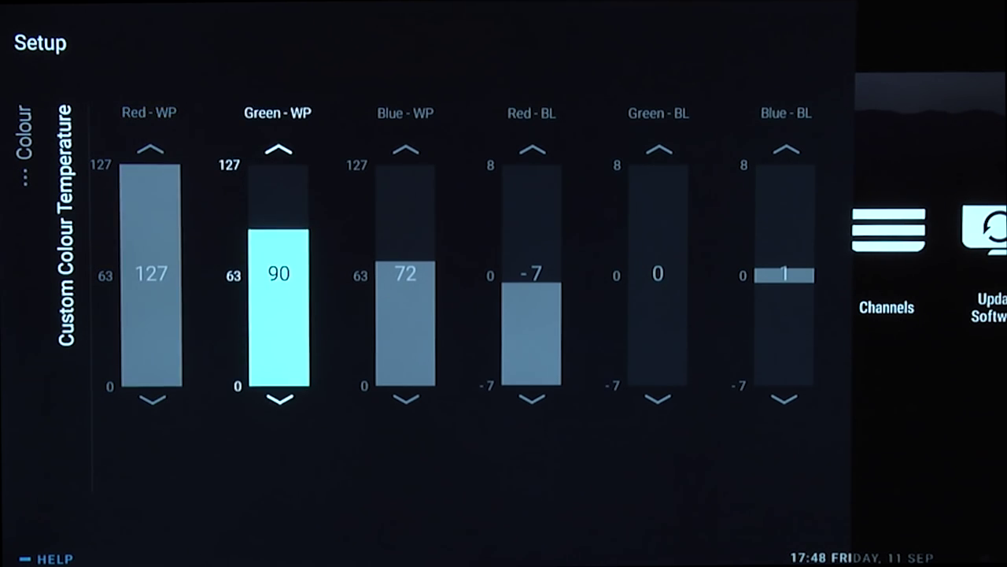
{"action": "key", "text": "Right"}
{"action": "key", "text": "Right"}
{"action": "key", "text": "Right"}
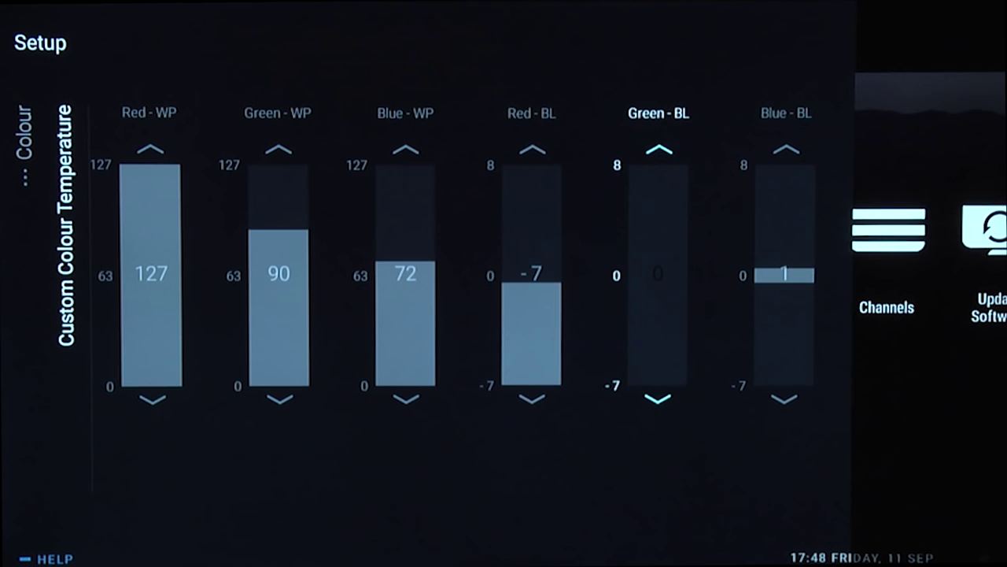
{"action": "key", "text": "Right"}
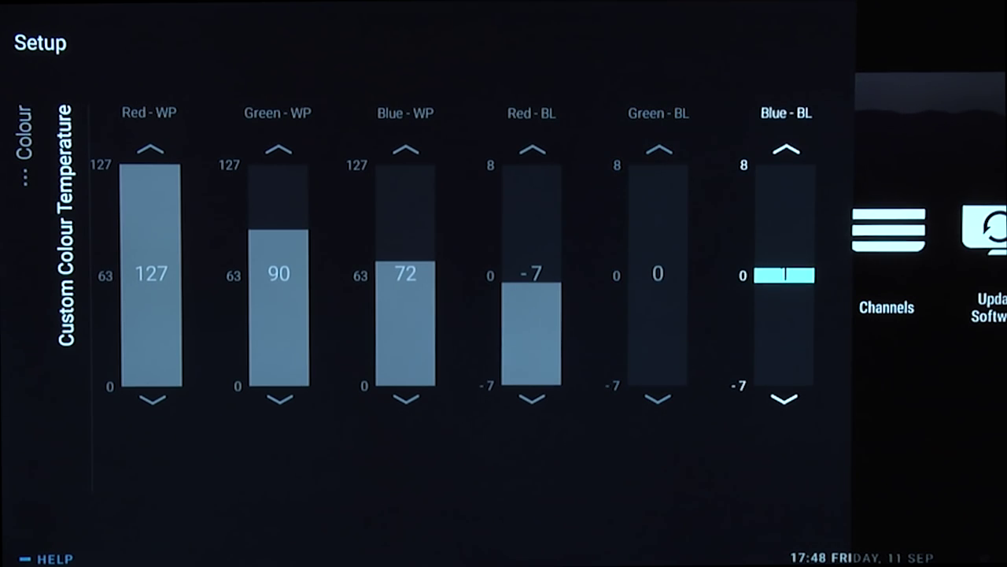
{"action": "key", "text": "Left"}
{"action": "key", "text": "Left"}
{"action": "key", "text": "Left"}
{"action": "key", "text": "Left"}
{"action": "key", "text": "Left"}
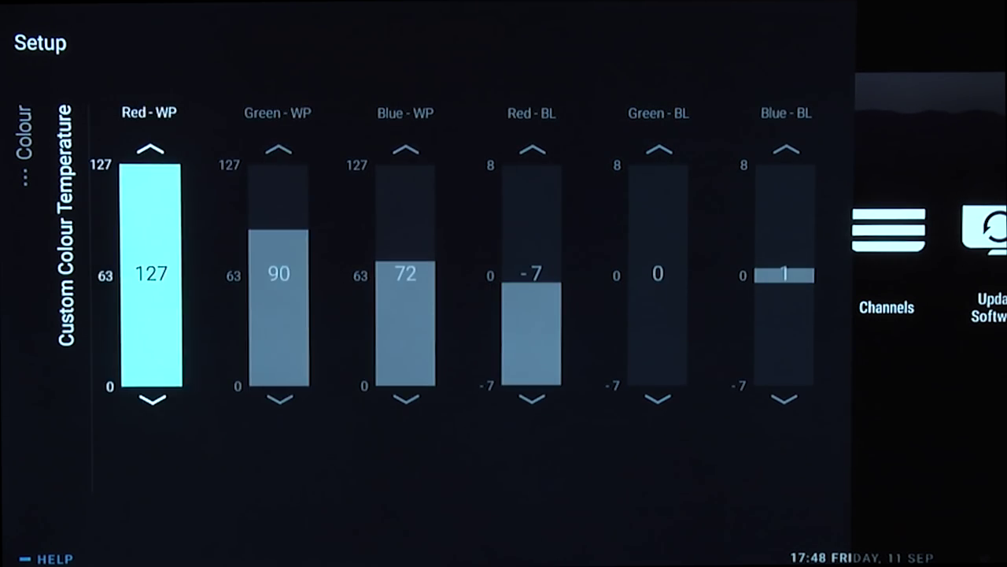
{"action": "key", "text": "Left"}
{"action": "key", "text": "Down"}
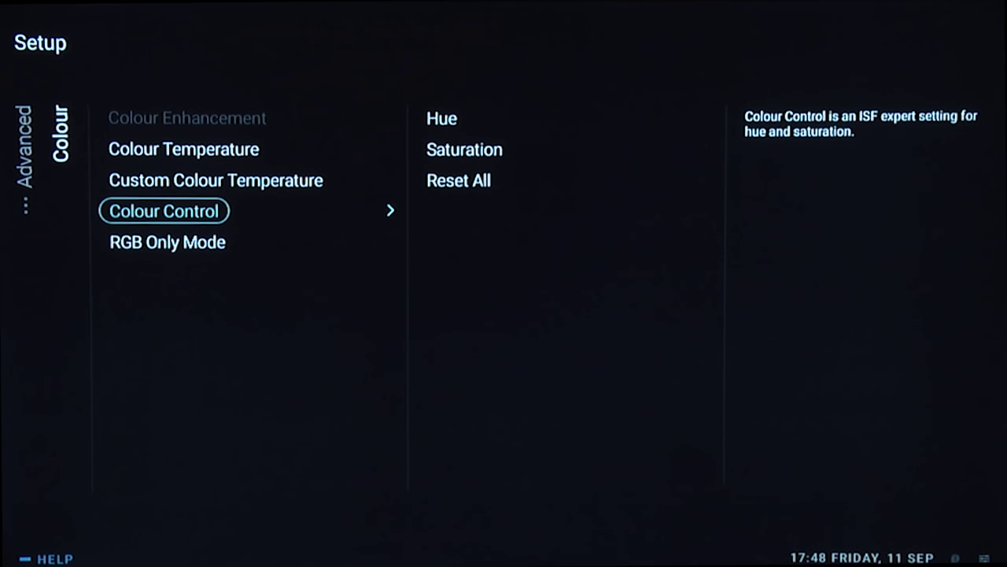
{"action": "key", "text": "Left"}
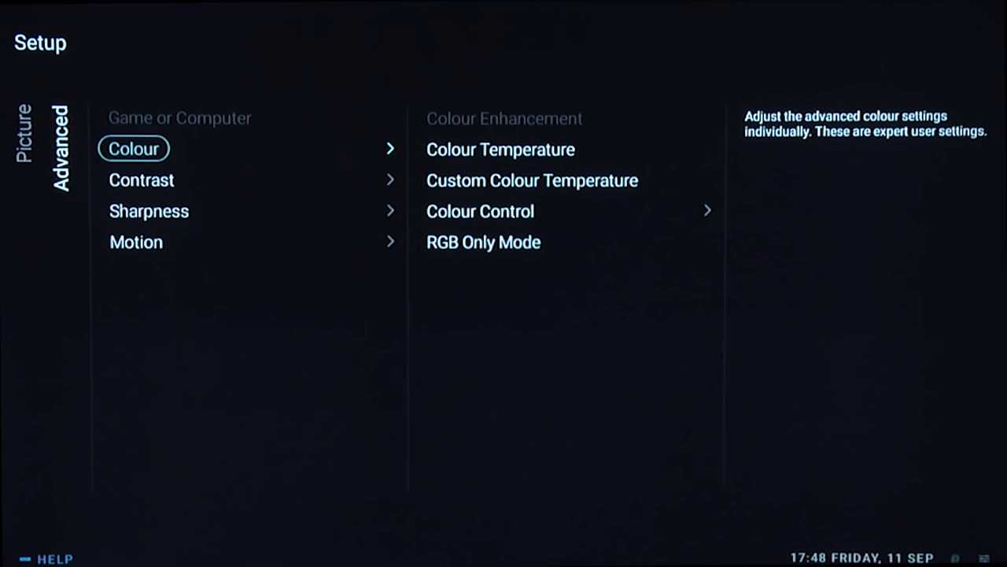
Review the Advanced Contrast settings from Contrast Mode and Perfect Contrast through Brightness, Video Contrast, Light Sensor and Gamma
{"action": "key", "text": "Down"}
{"action": "key", "text": "Right"}
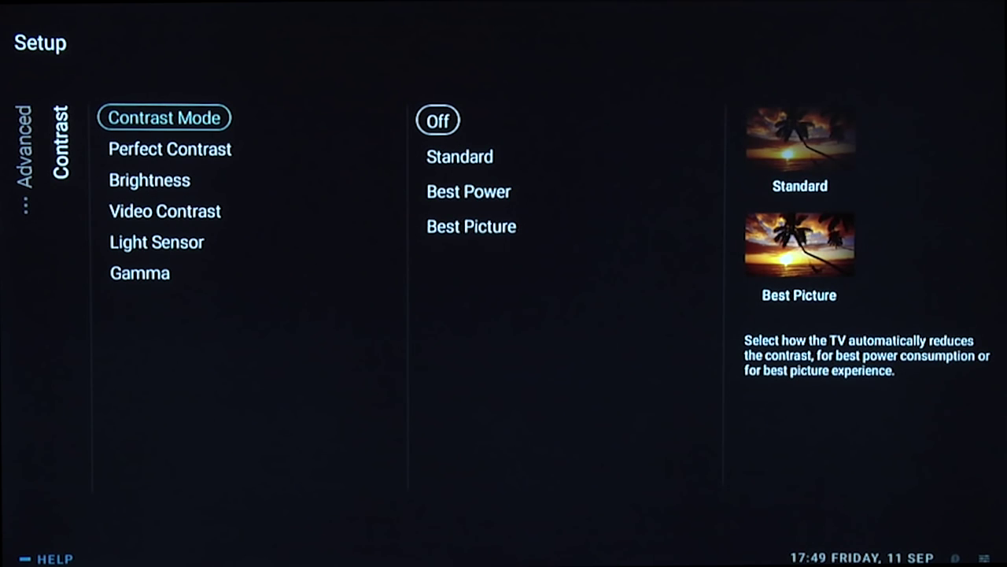
{"action": "key", "text": "Down"}
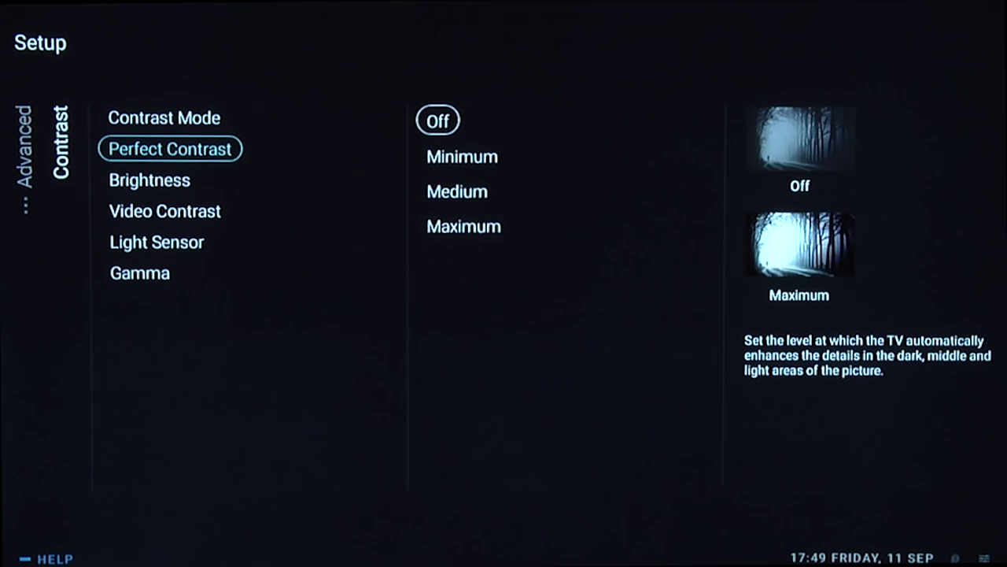
{"action": "key", "text": "Down"}
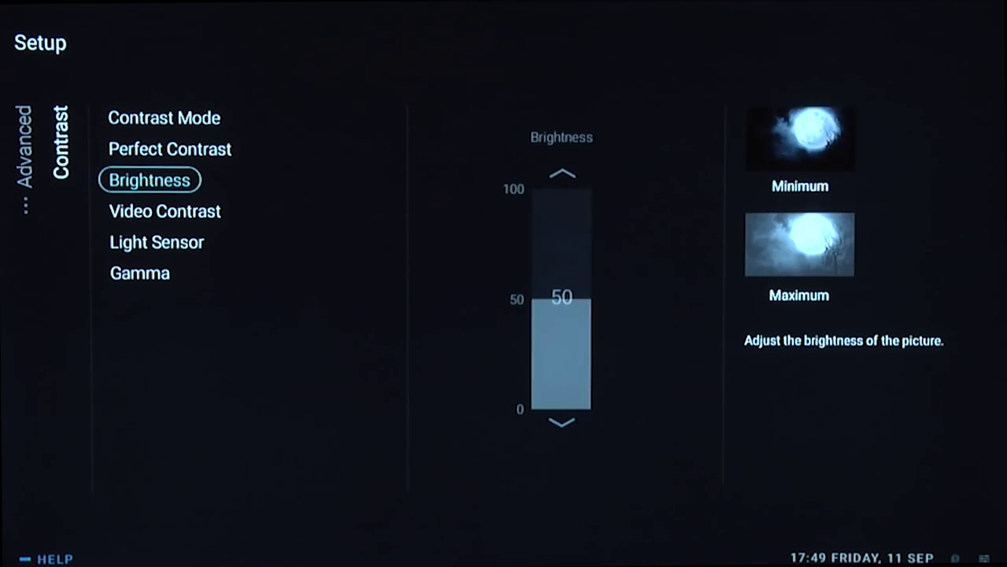
{"action": "key", "text": "Down"}
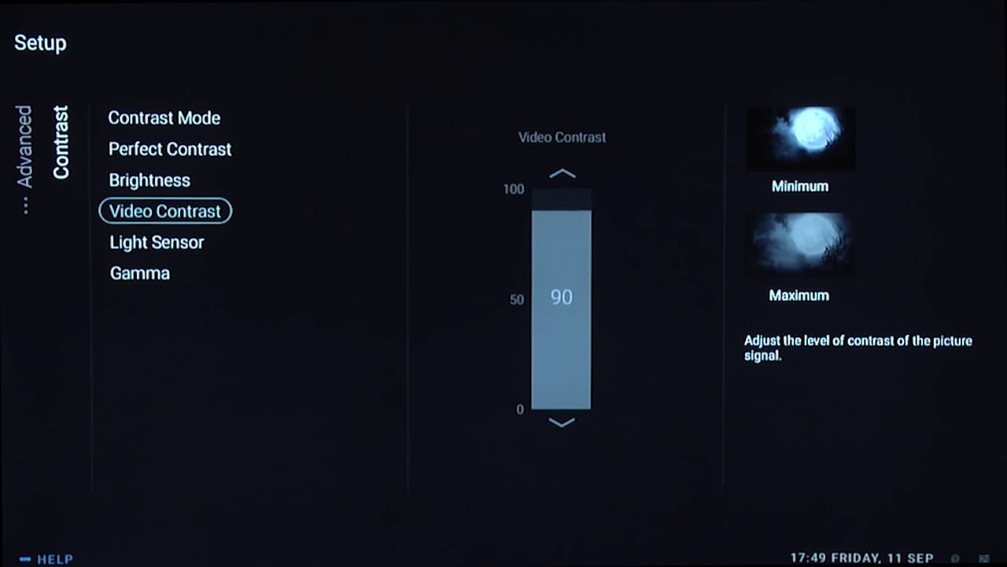
{"action": "key", "text": "Down"}
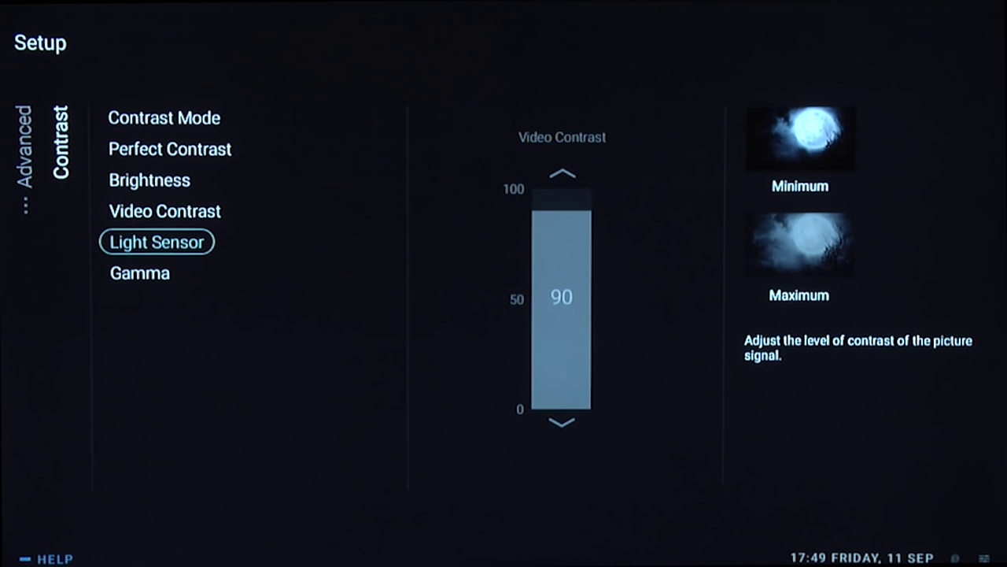
{"action": "key", "text": "Down"}
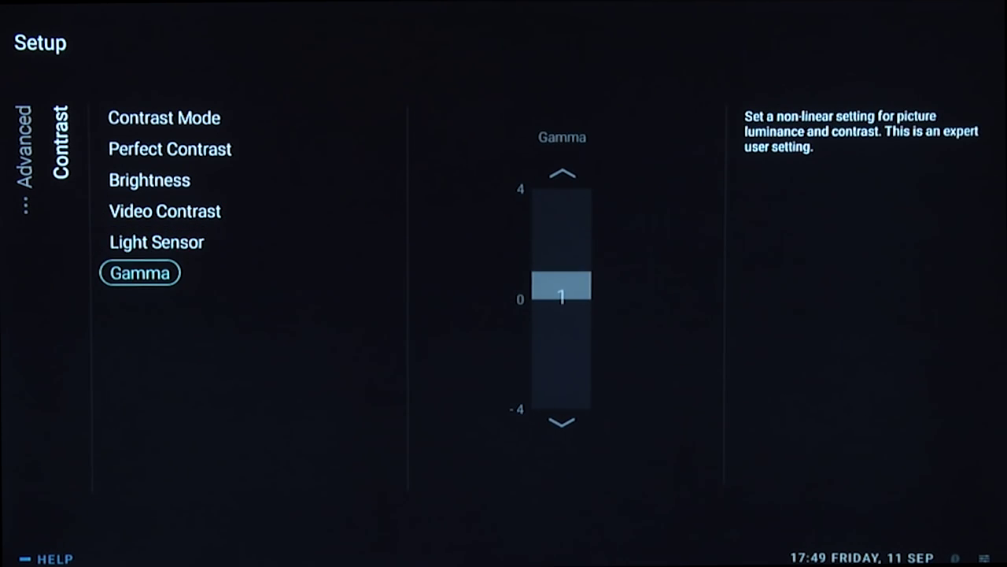
{"action": "key", "text": "Left"}
Review the Advanced Sharpness settings for Super Resolution, Noise Reduction and MPEG Artefact Reduction
{"action": "key", "text": "Down"}
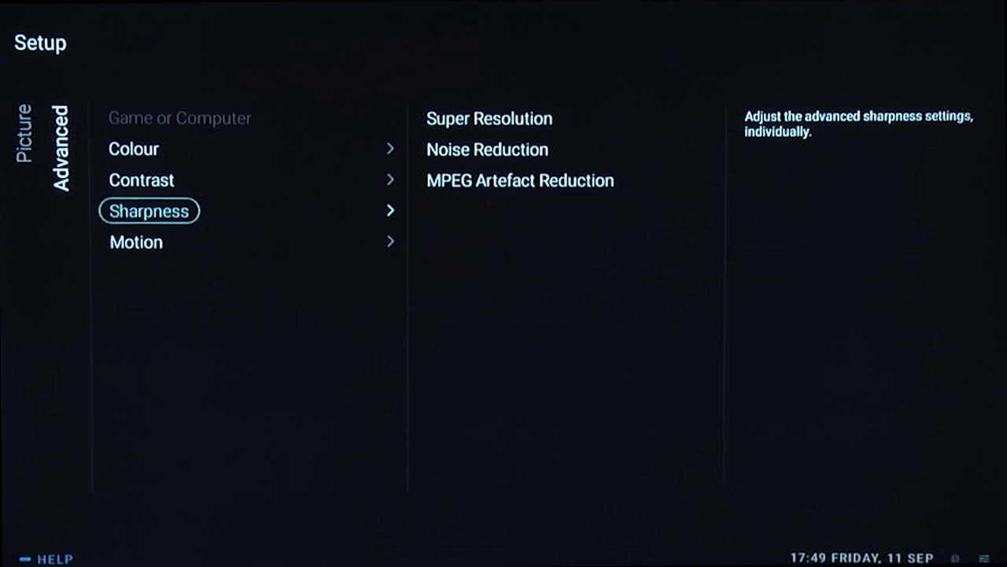
{"action": "key", "text": "Right"}
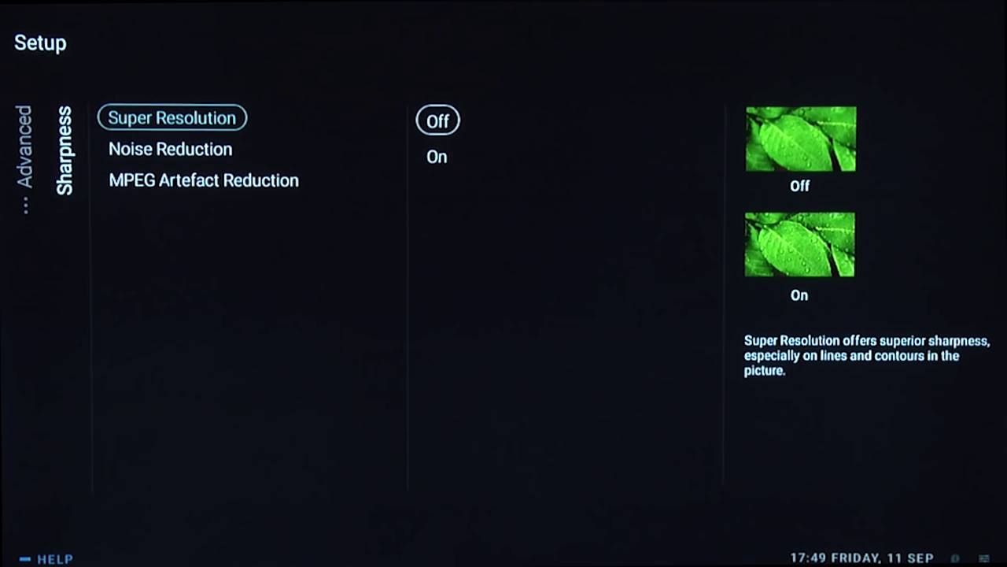
{"action": "key", "text": "Down"}
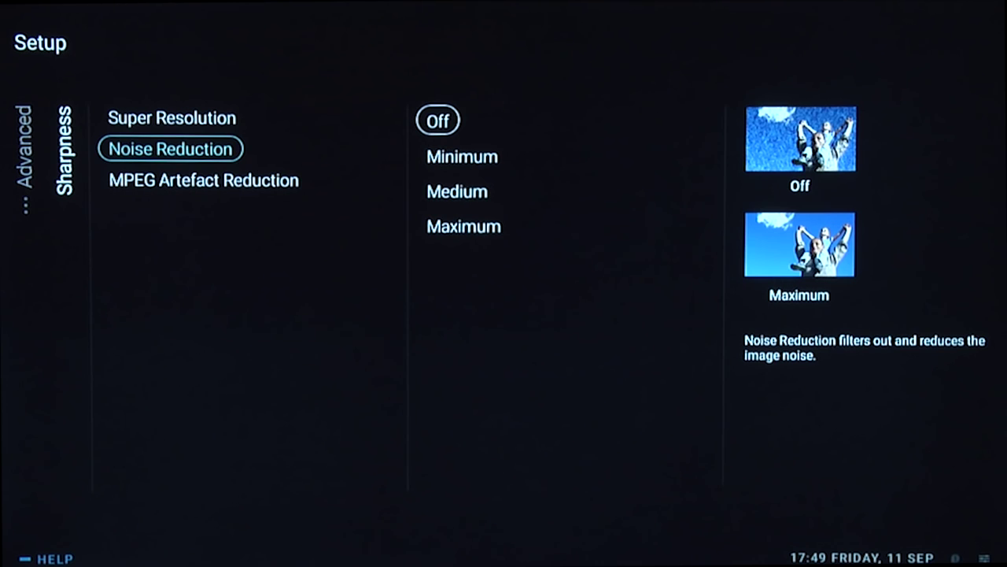
{"action": "key", "text": "Down"}
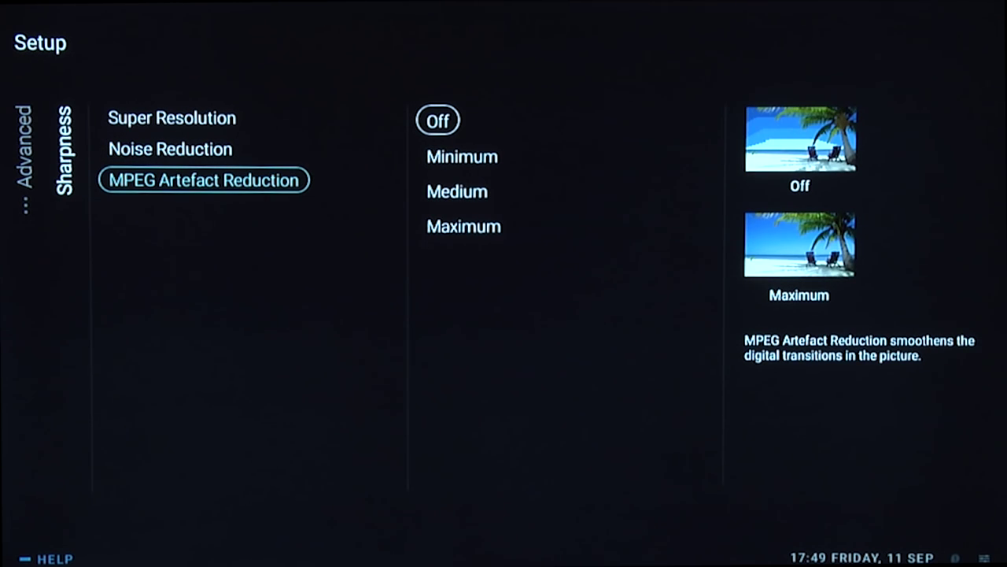
{"action": "key", "text": "Up"}
{"action": "key", "text": "Up"}
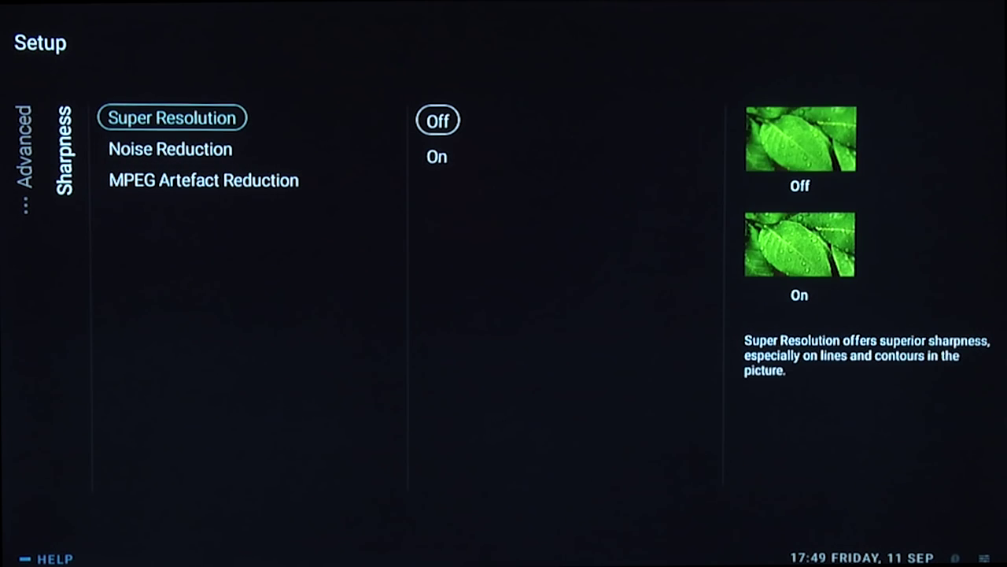
{"action": "key", "text": "Left"}
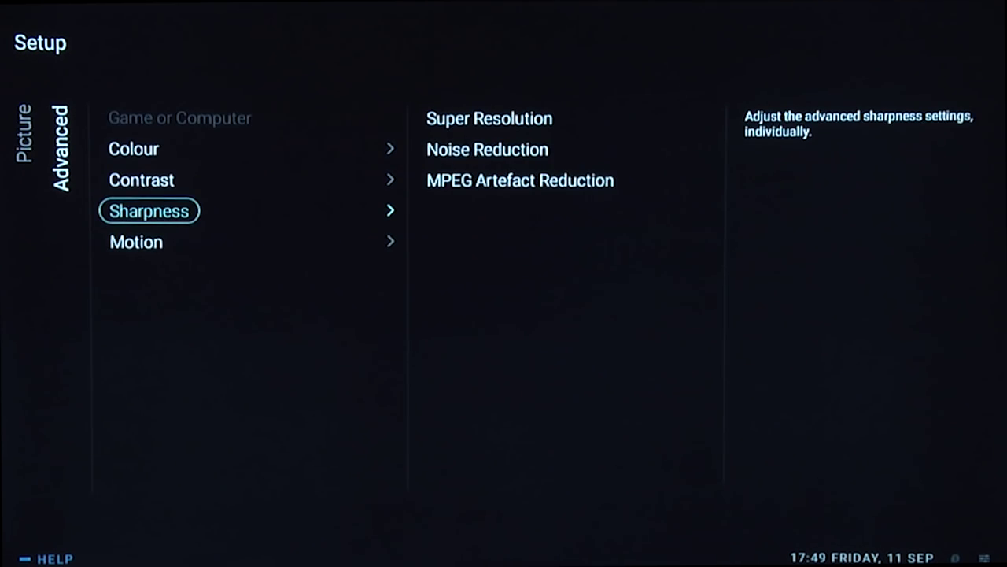
Examine the Perfect Natural Motion options in the Advanced Motion settings, and return to the main Picture settings
{"action": "key", "text": "Down"}
{"action": "key", "text": "Right"}
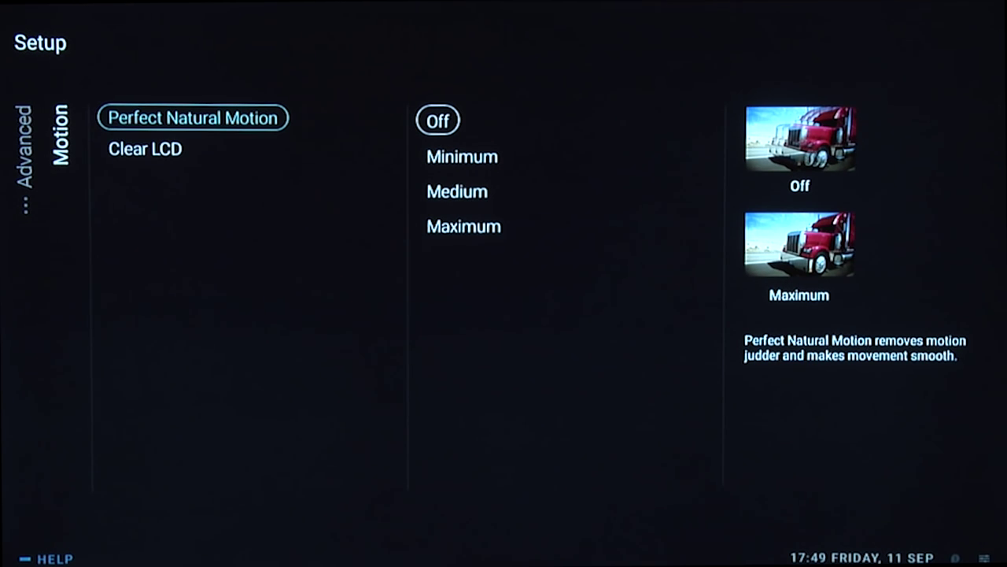
{"action": "key", "text": "Left"}
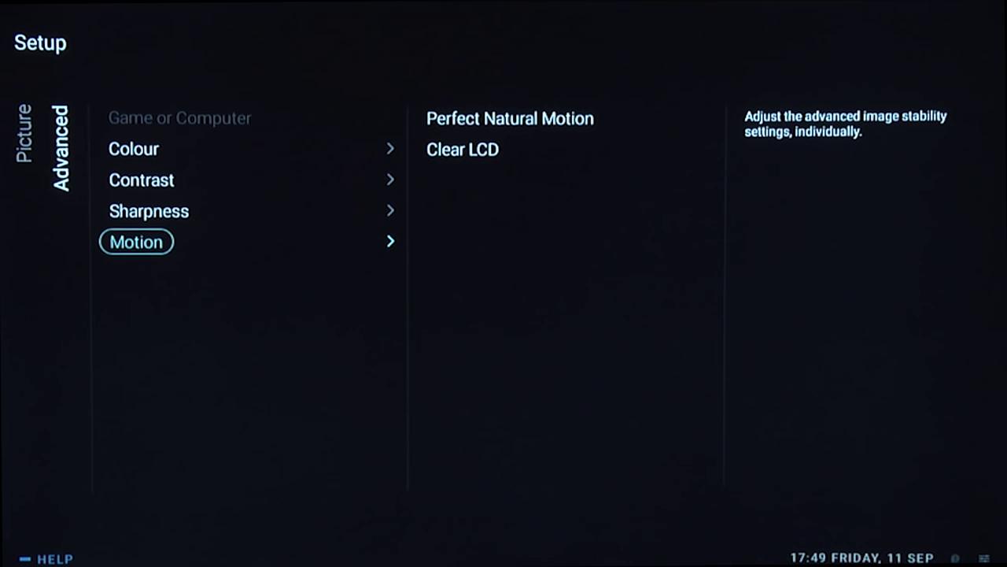
{"action": "key", "text": "Left"}
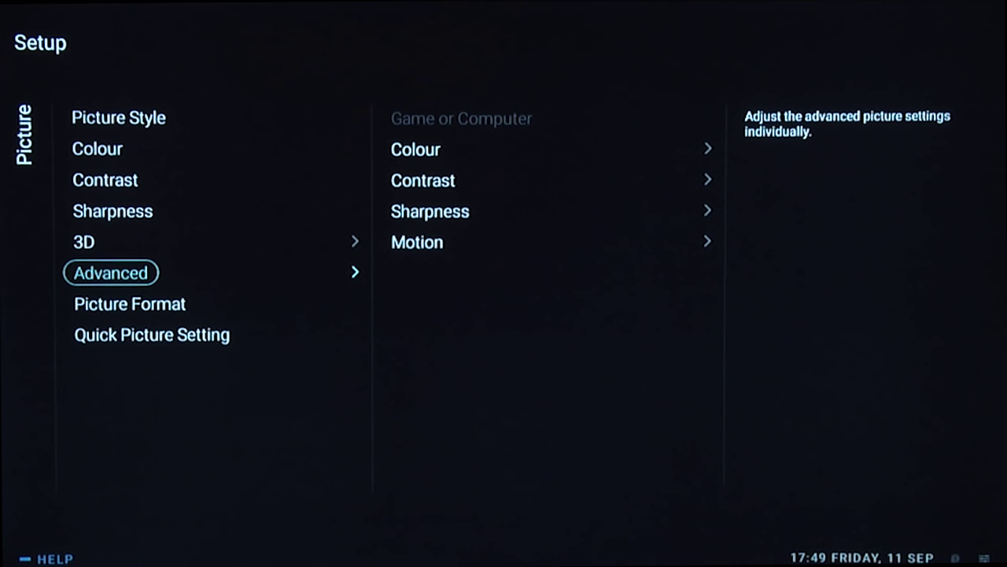